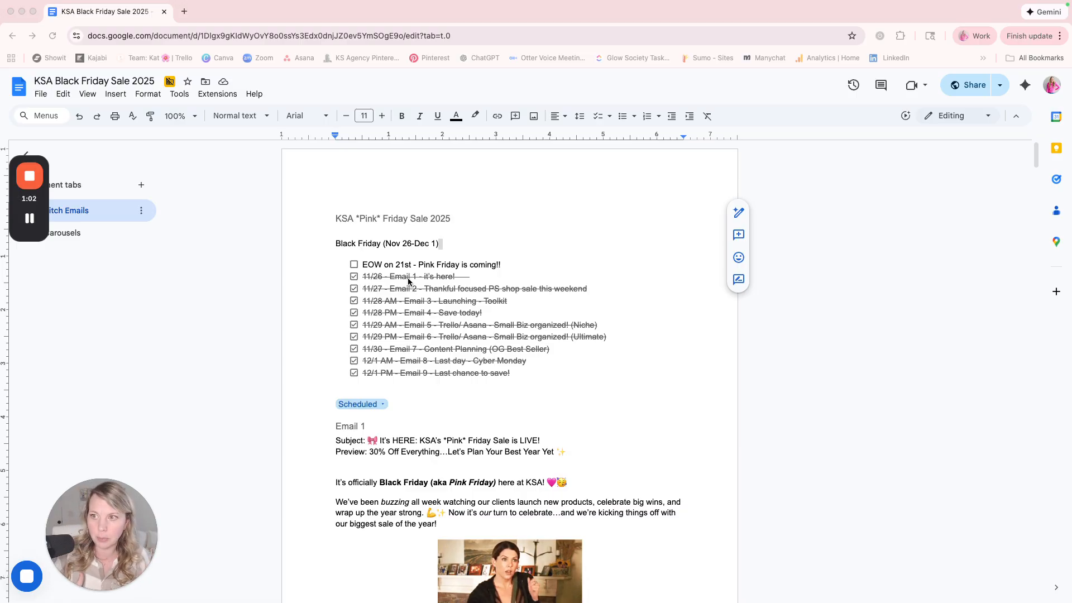
Add a new blank document tab and delete it again.
scroll(288, 255, "down", 1)
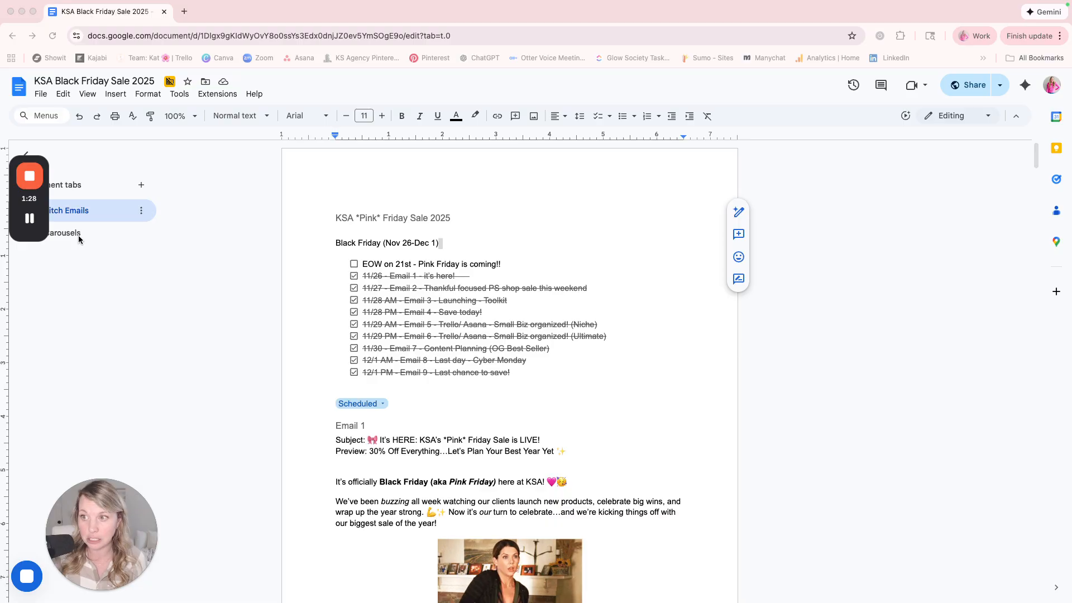
left_click(142, 186)
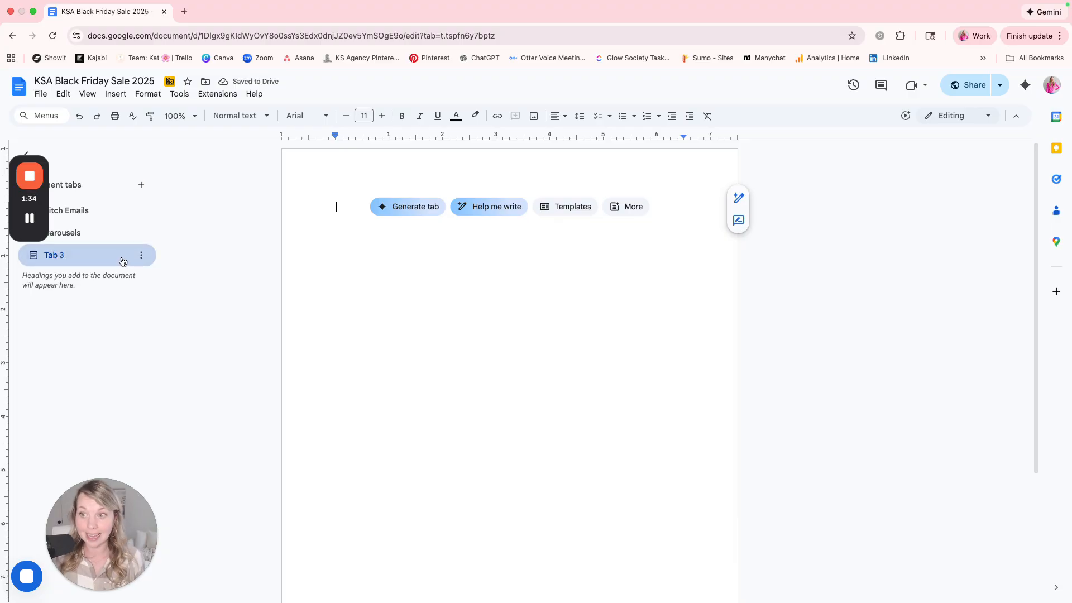
left_click(141, 256)
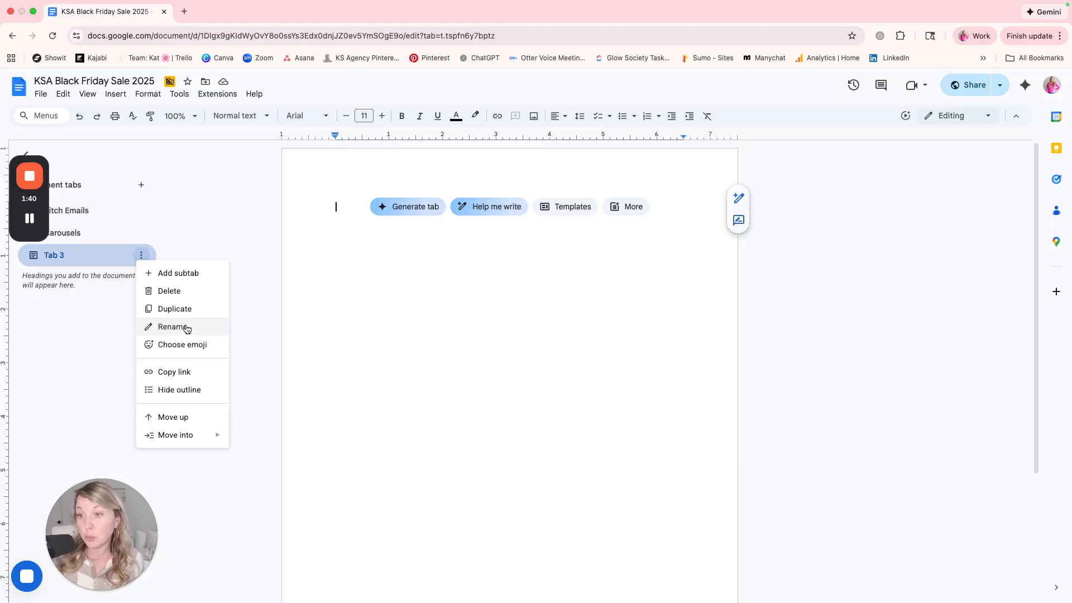
left_click(182, 296)
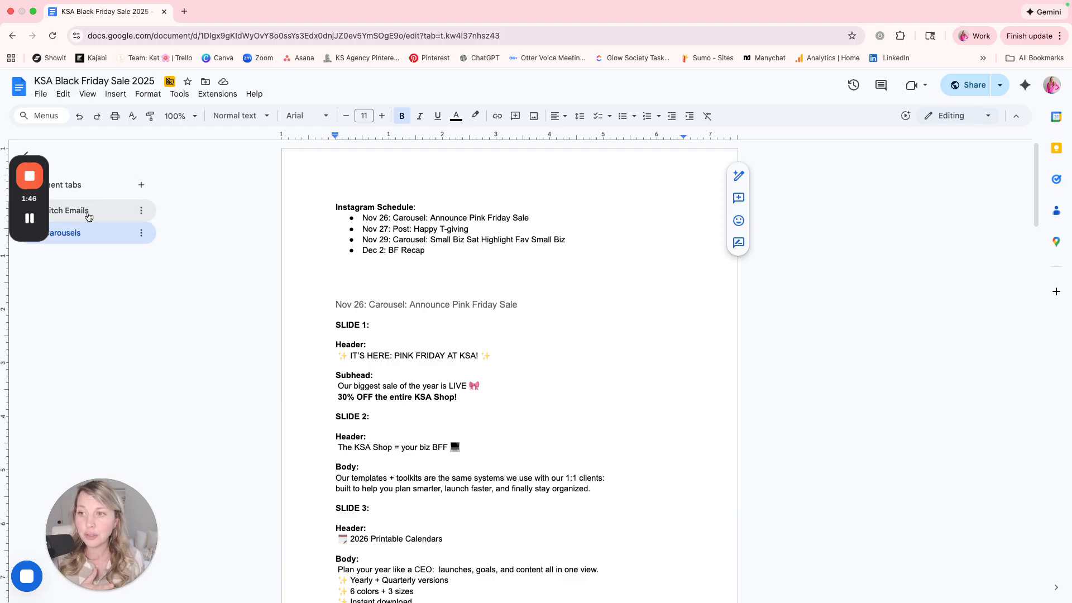
Show the heading outline for the emails tab and jump to the Email 5 section.
left_click(133, 210)
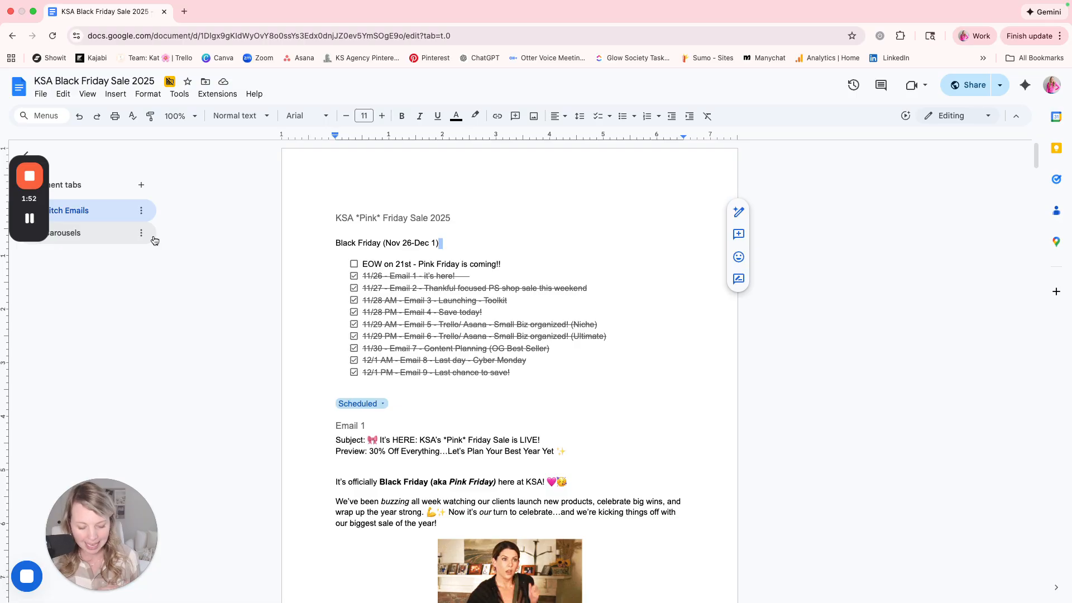
left_click(142, 212)
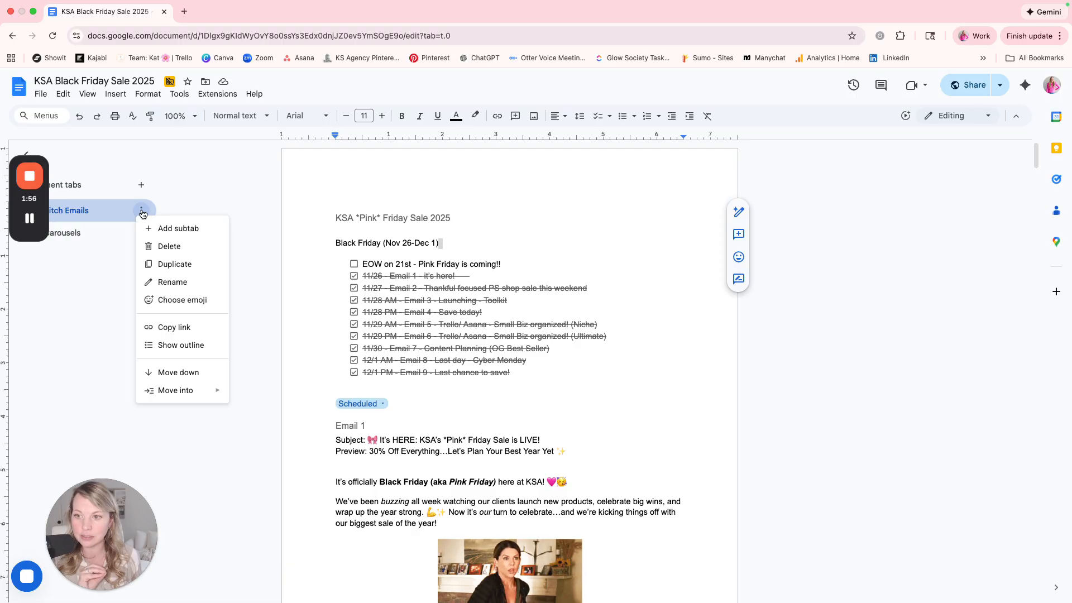
left_click(196, 347)
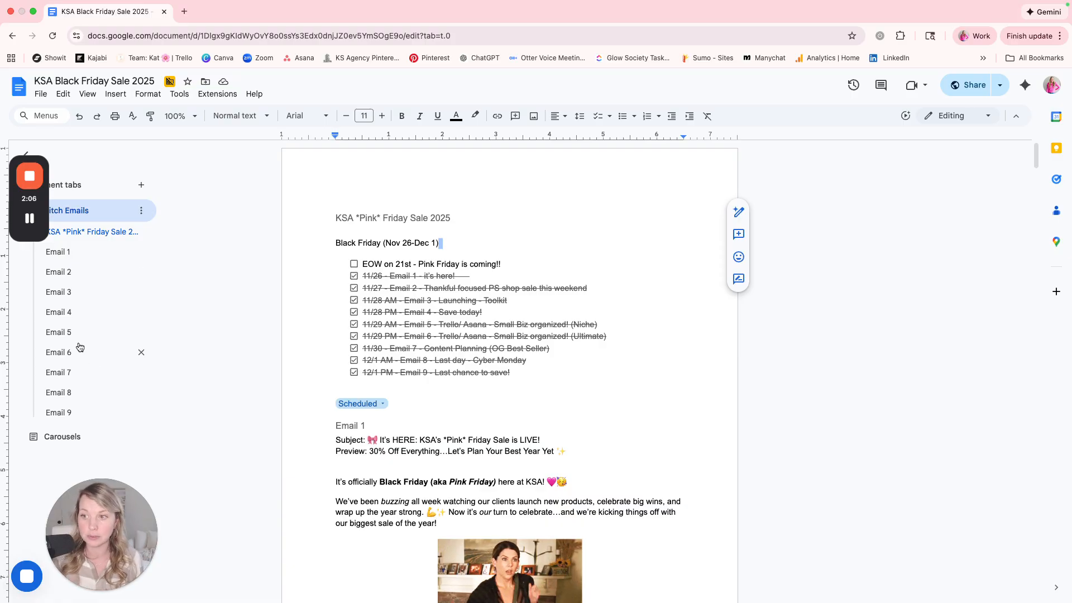
left_click(60, 335)
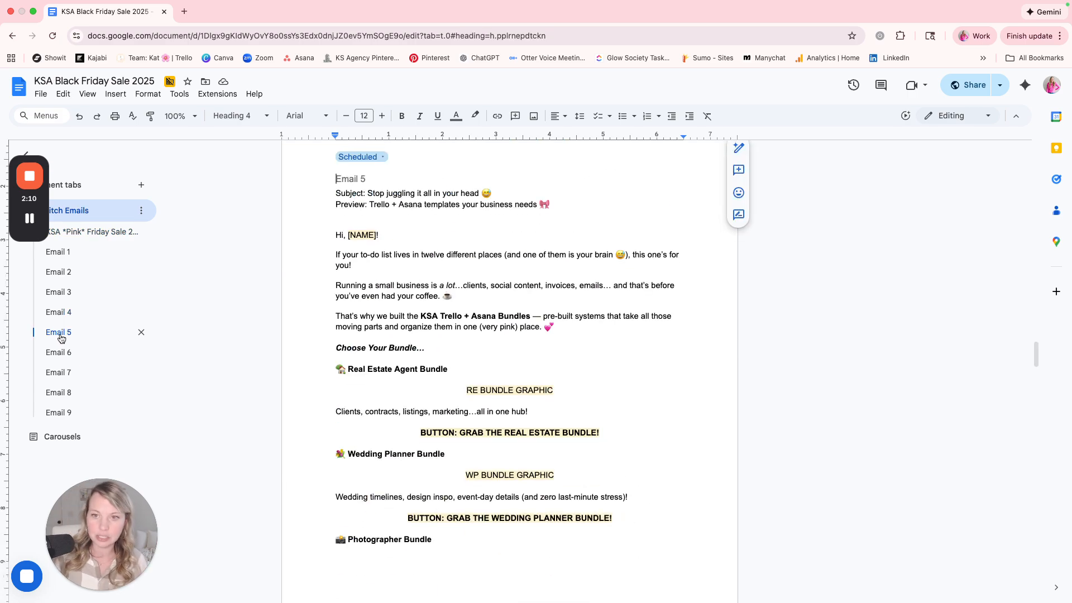
Apply the Heading 2 style to the Email 1 title.
left_click(66, 257)
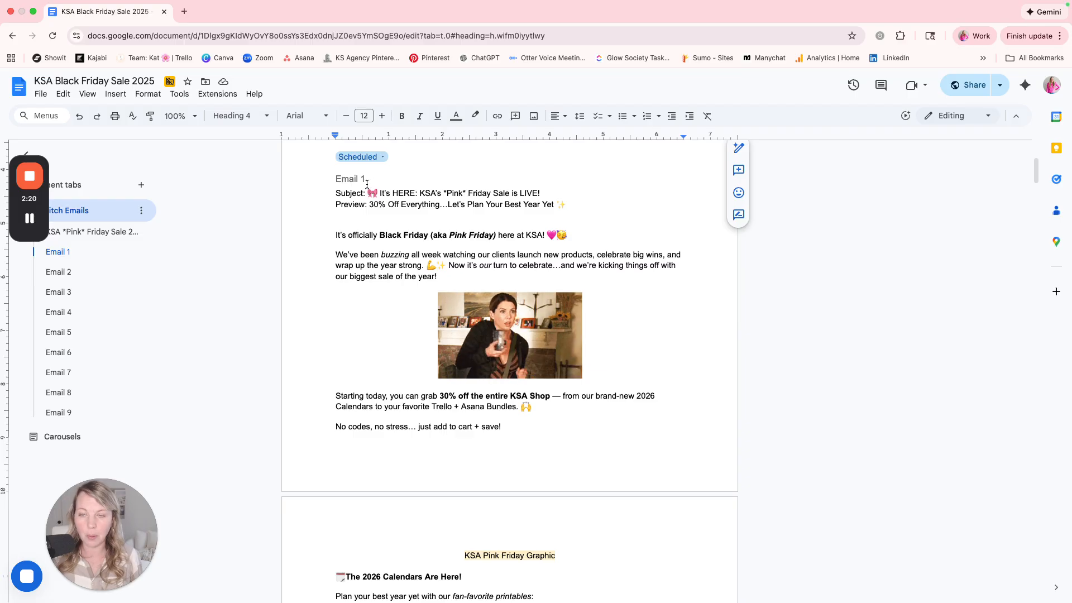
left_click_drag(367, 184, 336, 185)
left_click(241, 116)
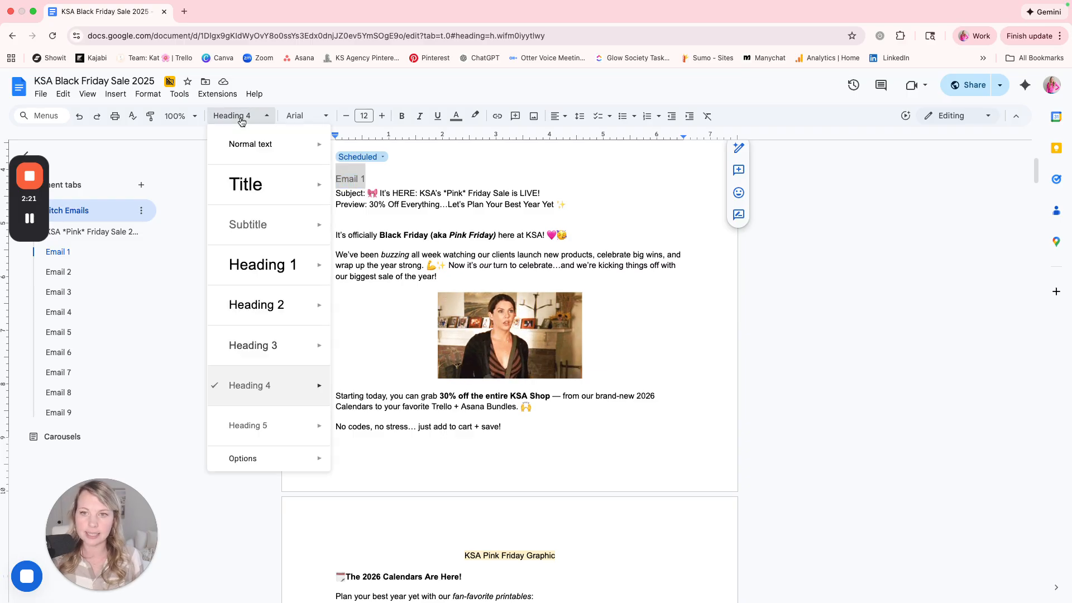
left_click(264, 318)
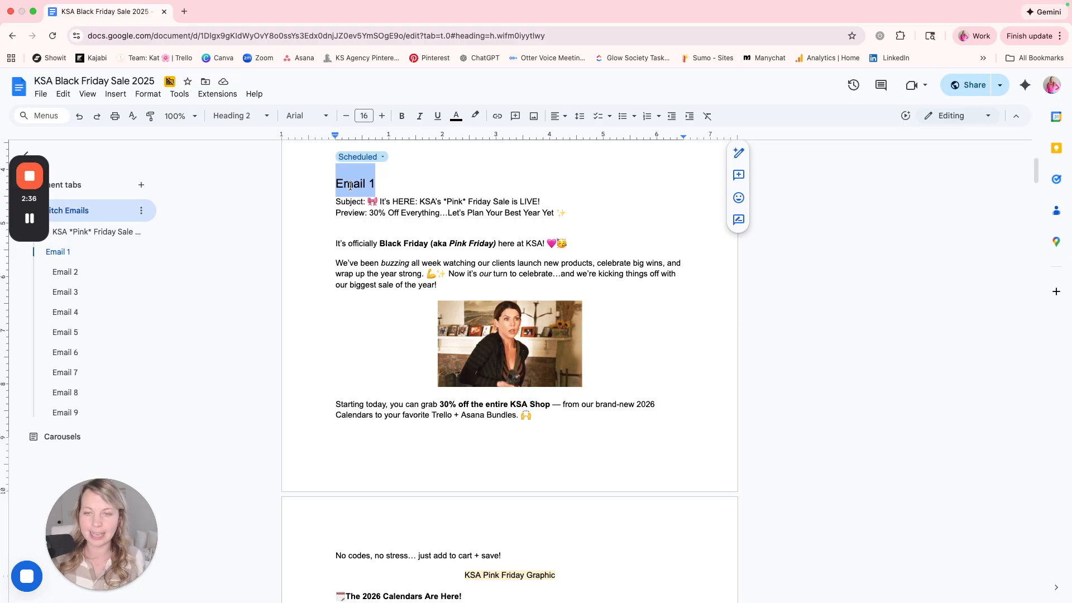
Apply the Heading 3 style to the subject line of Email 1.
left_click(412, 190)
left_click_drag(561, 203, 317, 202)
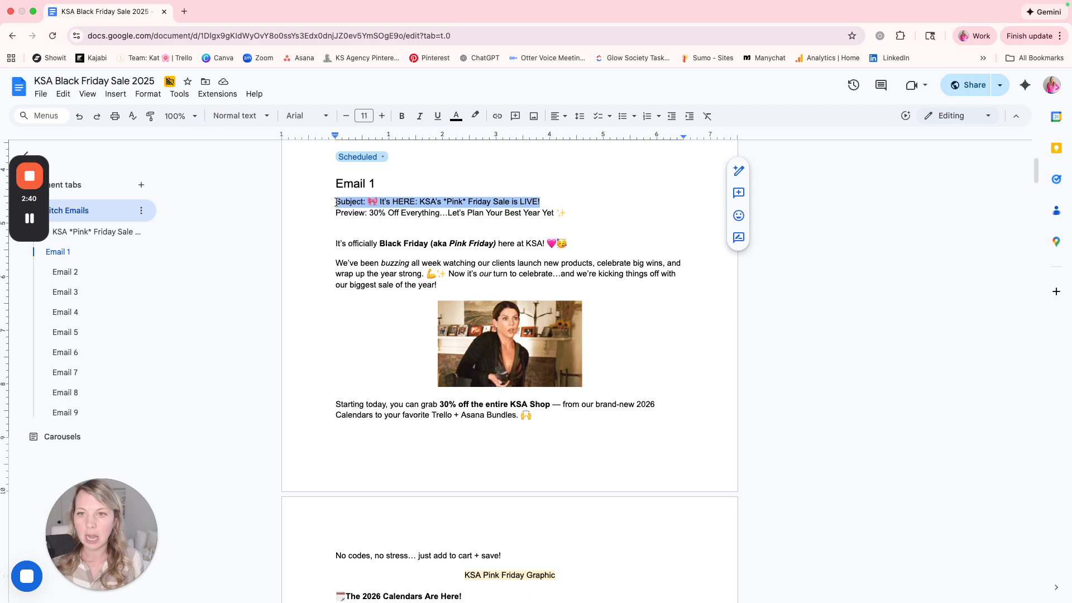
left_click(239, 118)
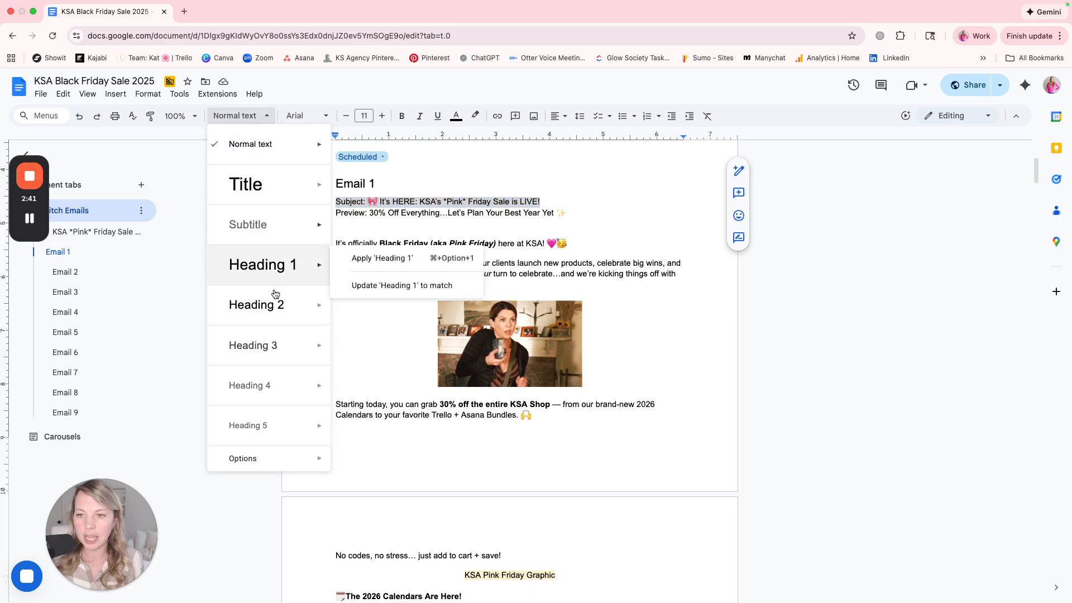
mouse_move(270, 372)
left_click(254, 346)
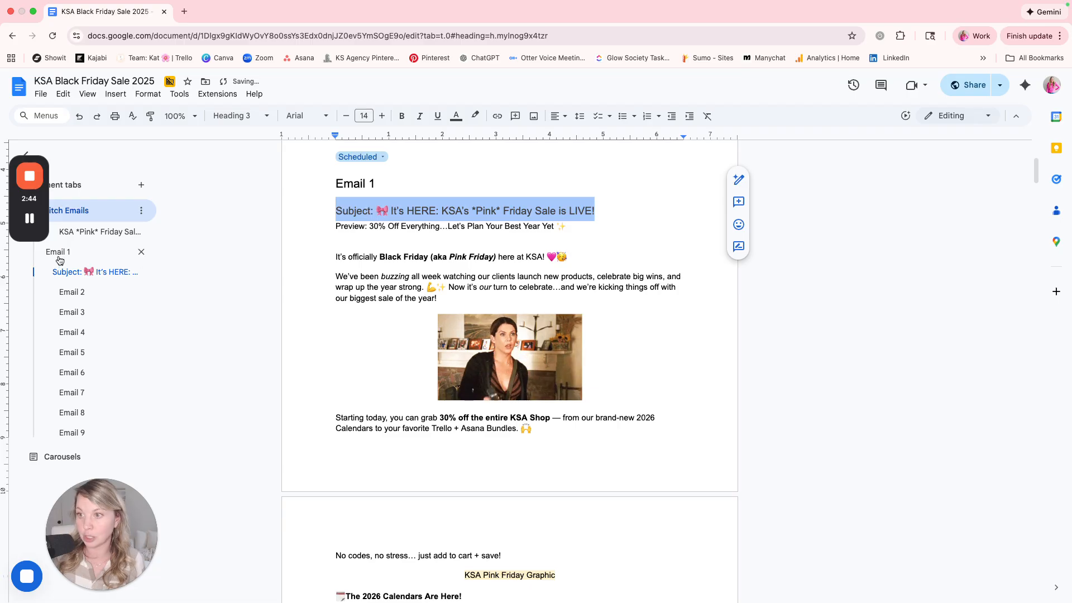
Apply the Heading 2 style to the Email 2 title.
left_click(67, 292)
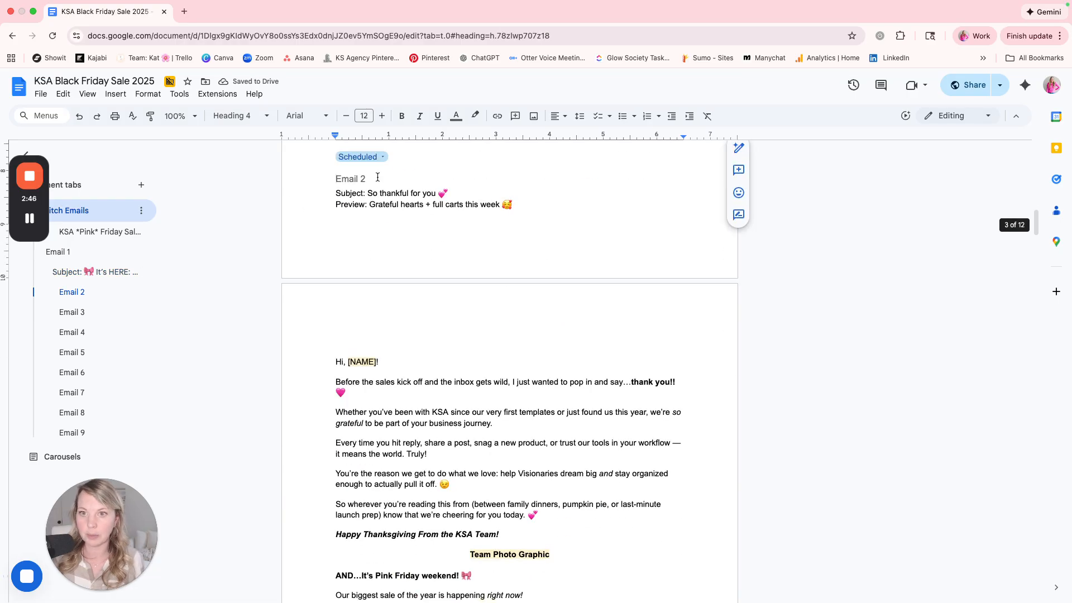
triple_click(378, 177)
left_click(239, 116)
left_click(287, 316)
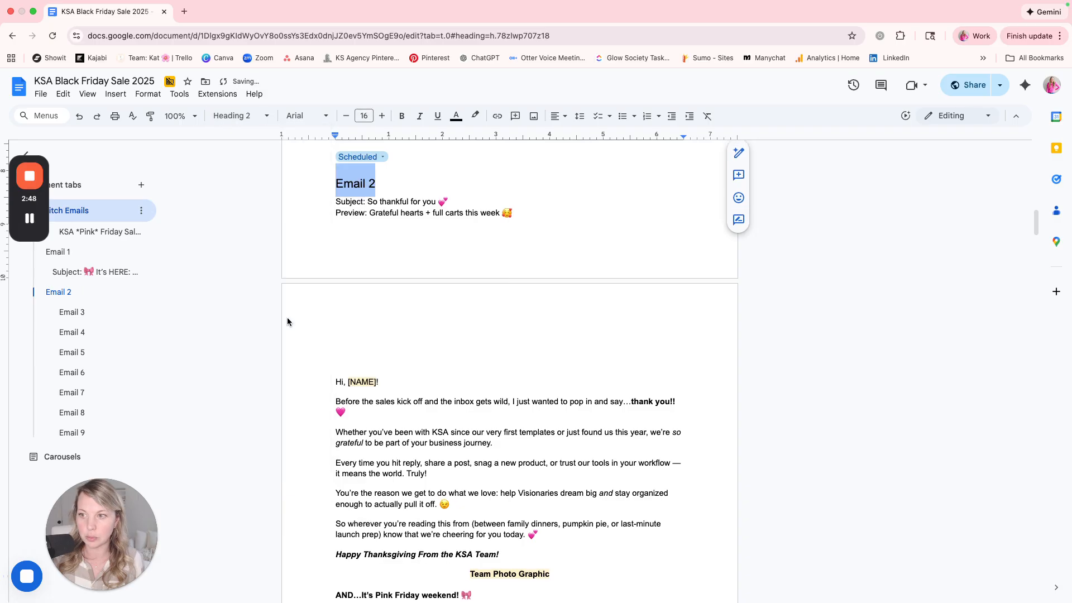
Apply the Heading 3 style to the subject line of Email 2.
left_click_drag(465, 203, 336, 202)
left_click(239, 115)
mouse_move(283, 315)
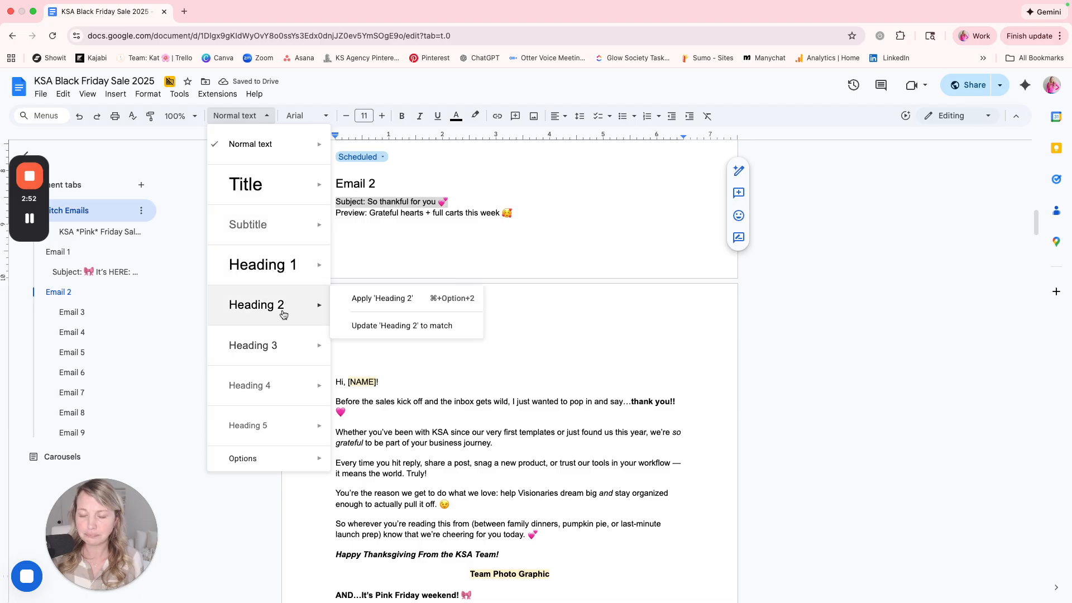
left_click(283, 346)
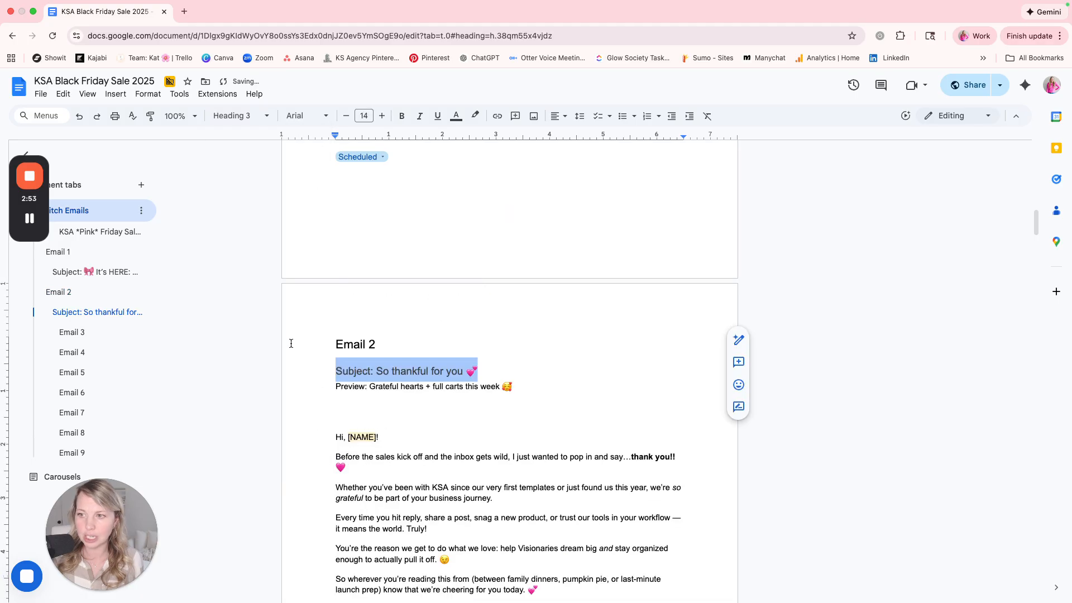
left_click(355, 377)
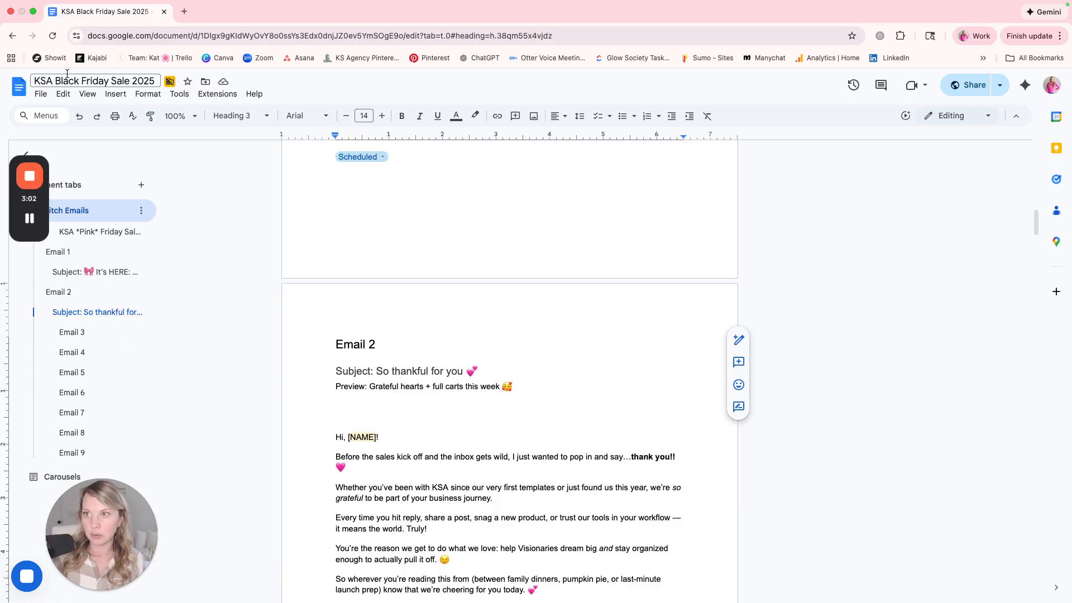
Undo the heading style changes on the titles and subject lines of Email 1 and Email 2.
left_click(79, 116)
left_click(79, 116)
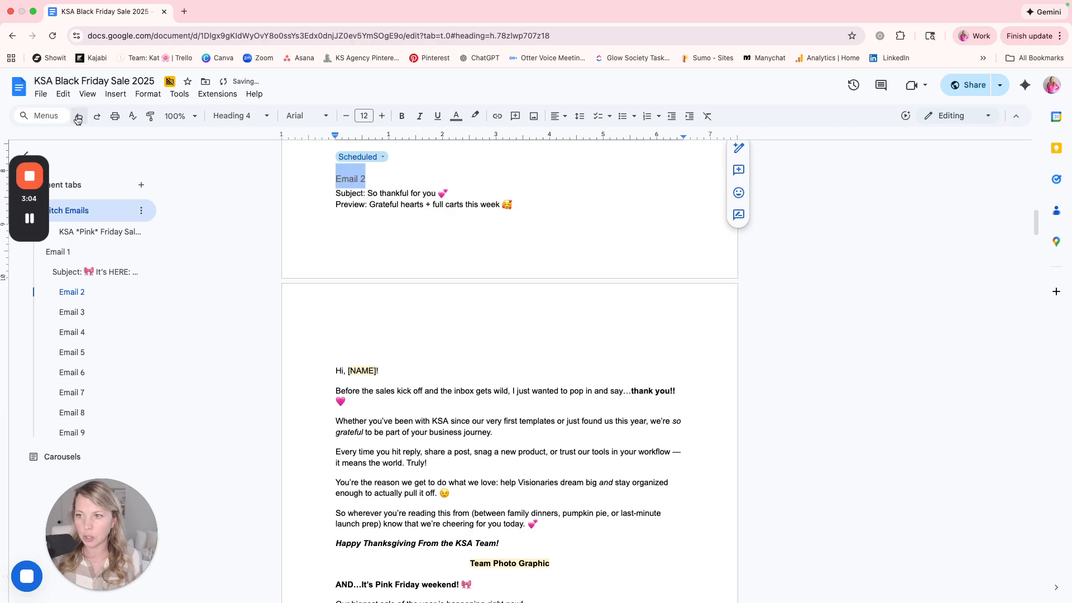
left_click(79, 116)
left_click(79, 116)
left_click(79, 116)
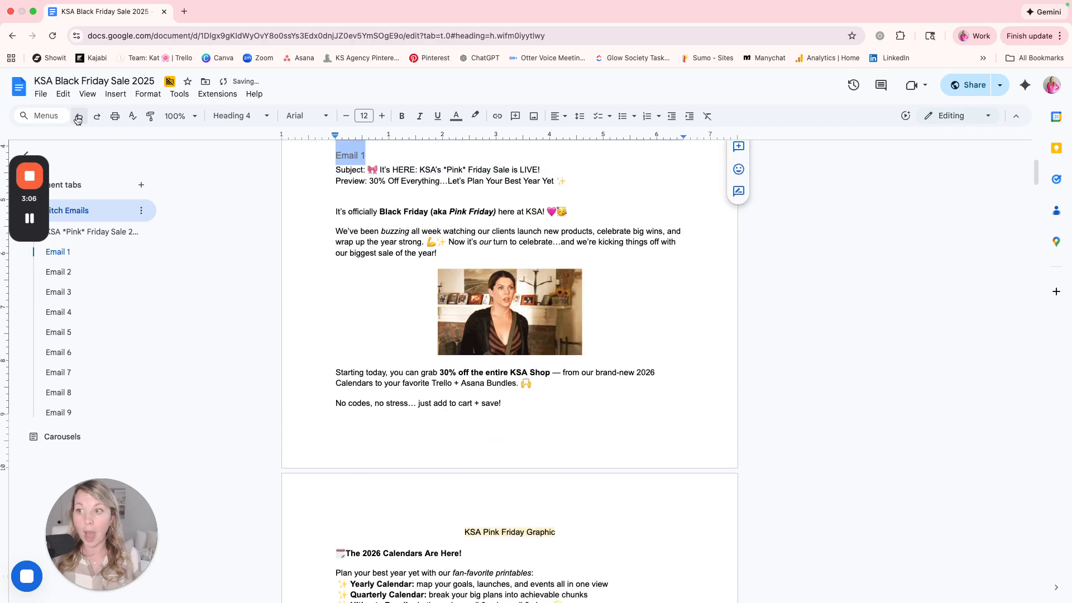
left_click(315, 221)
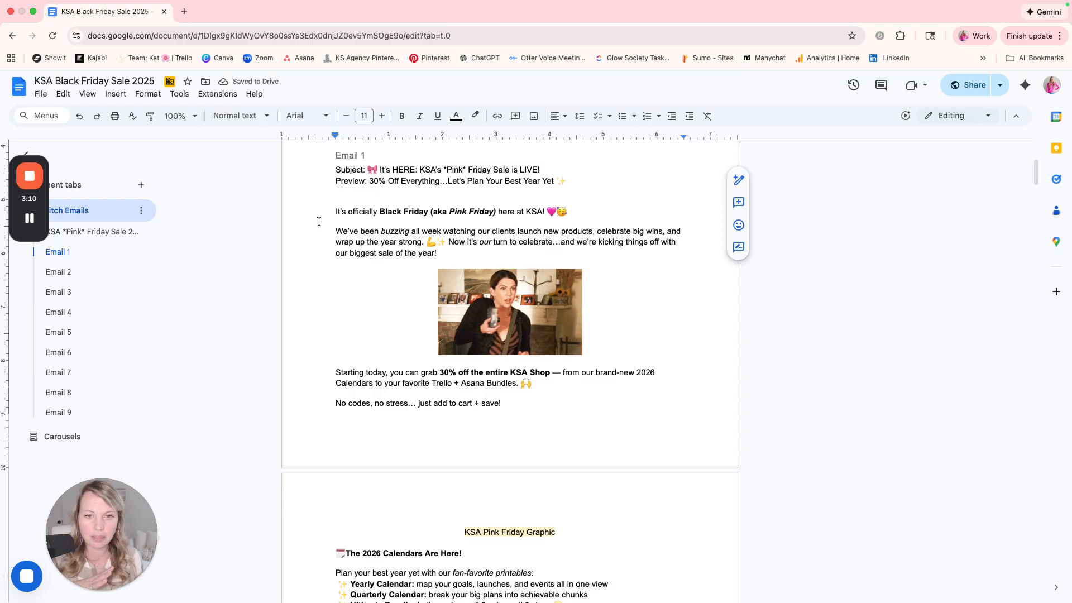
Uncheck the 11/26 Email 1 item in the Black Friday checklist and check it off again.
scroll(363, 251, "up", 5)
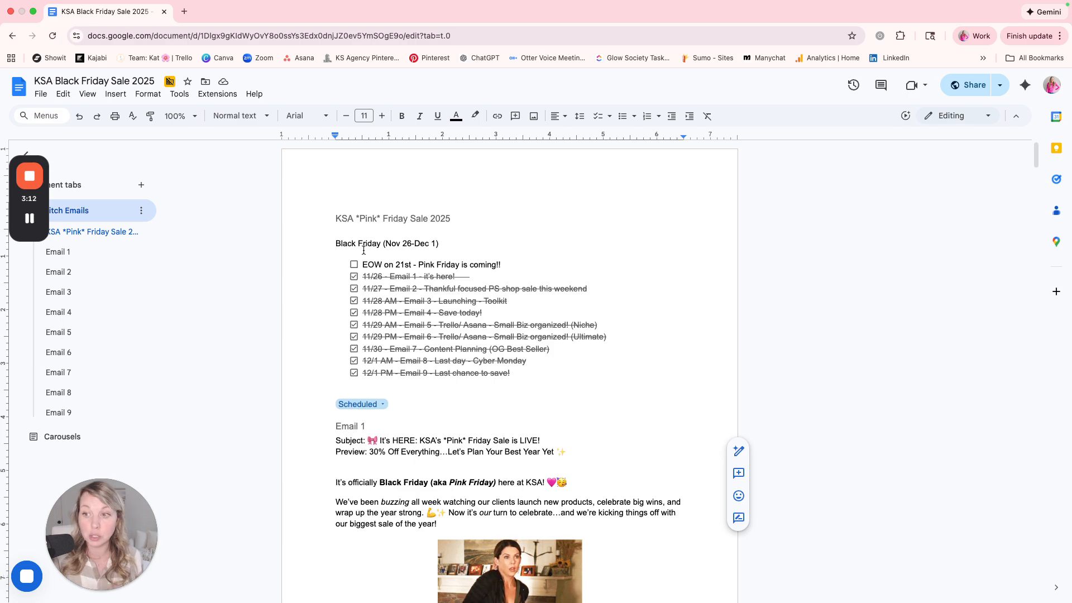
scroll(364, 250, "down", 1)
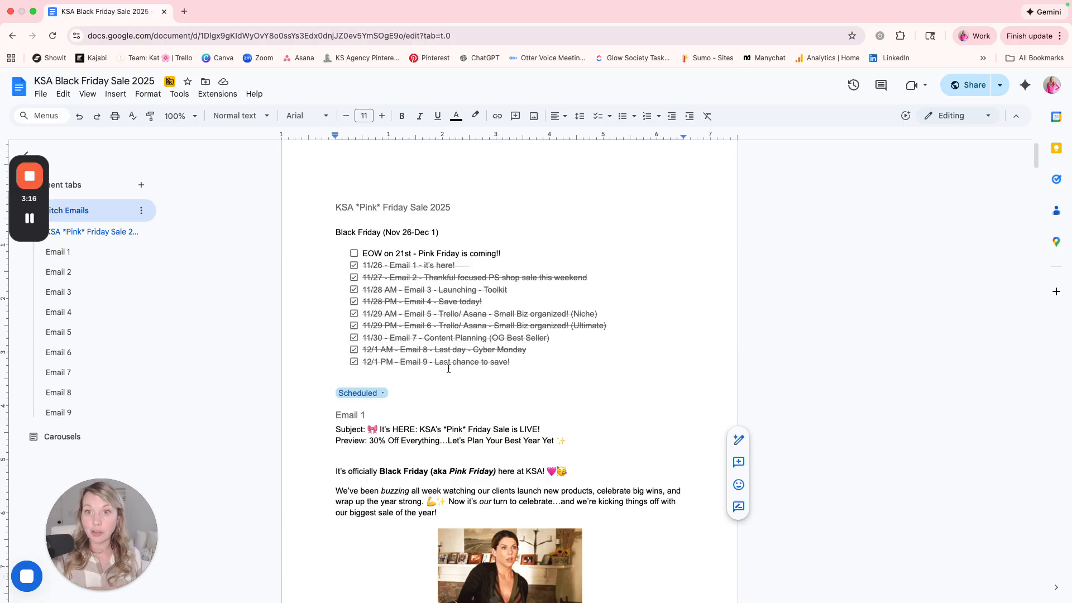
left_click(354, 265)
left_click(354, 277)
left_click(354, 278)
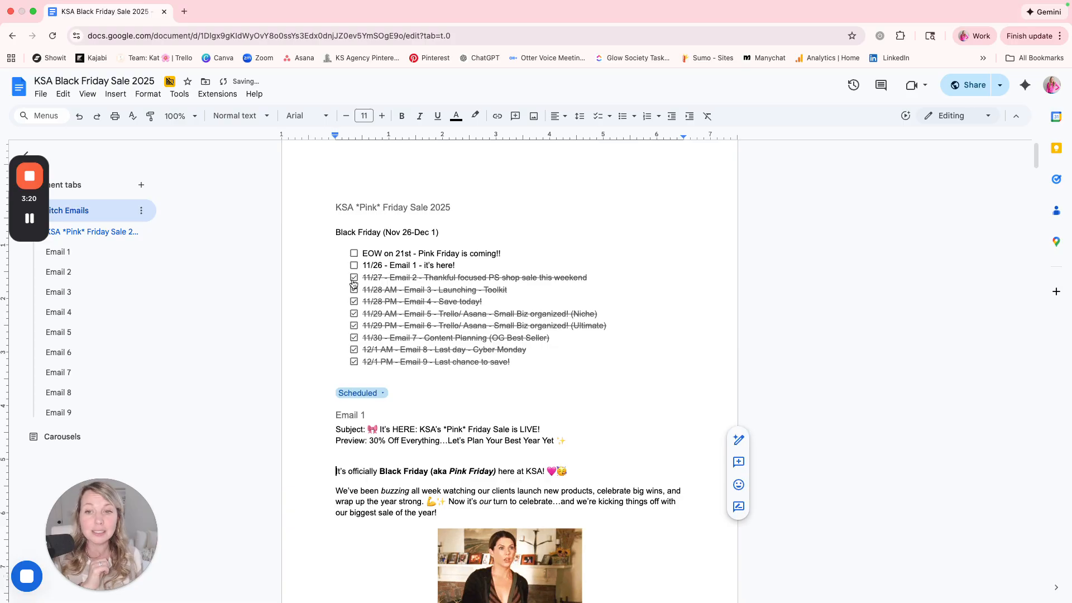
left_click(354, 266)
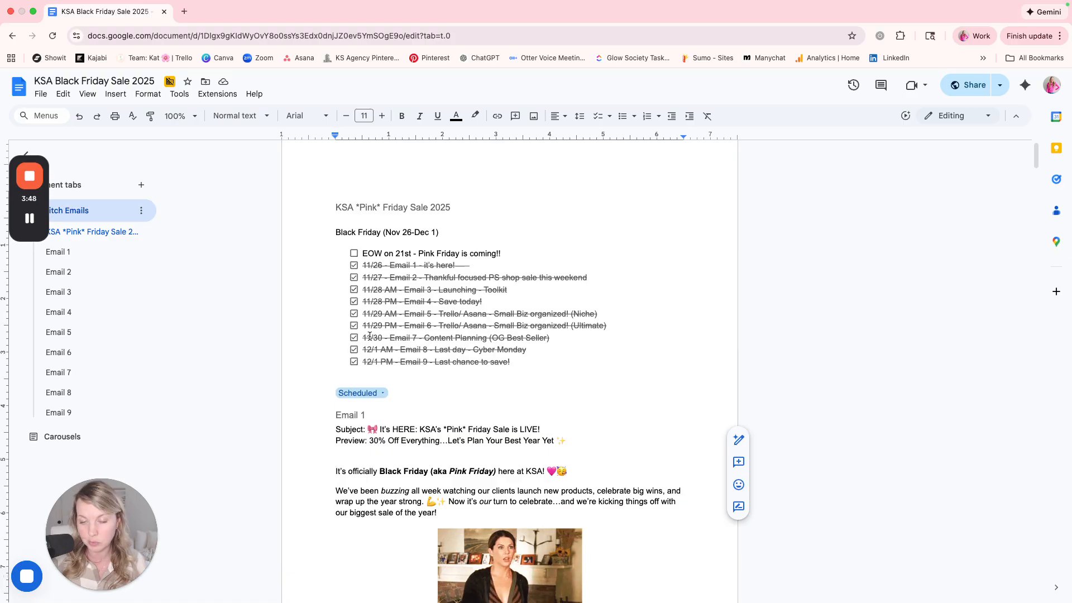
triple_click(394, 252)
left_click(407, 253)
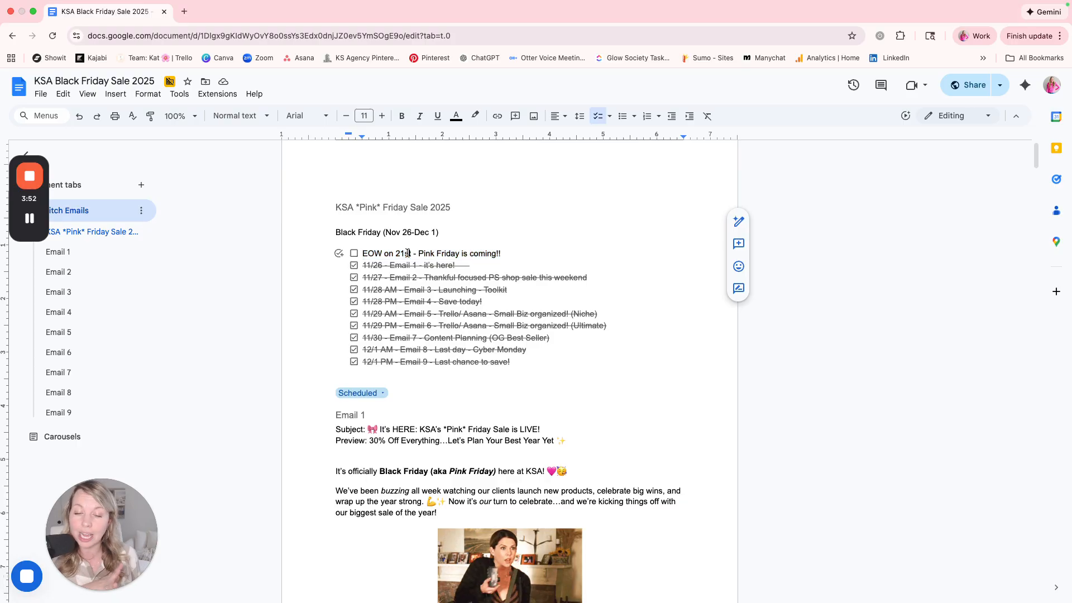
left_click_drag(514, 252, 360, 255)
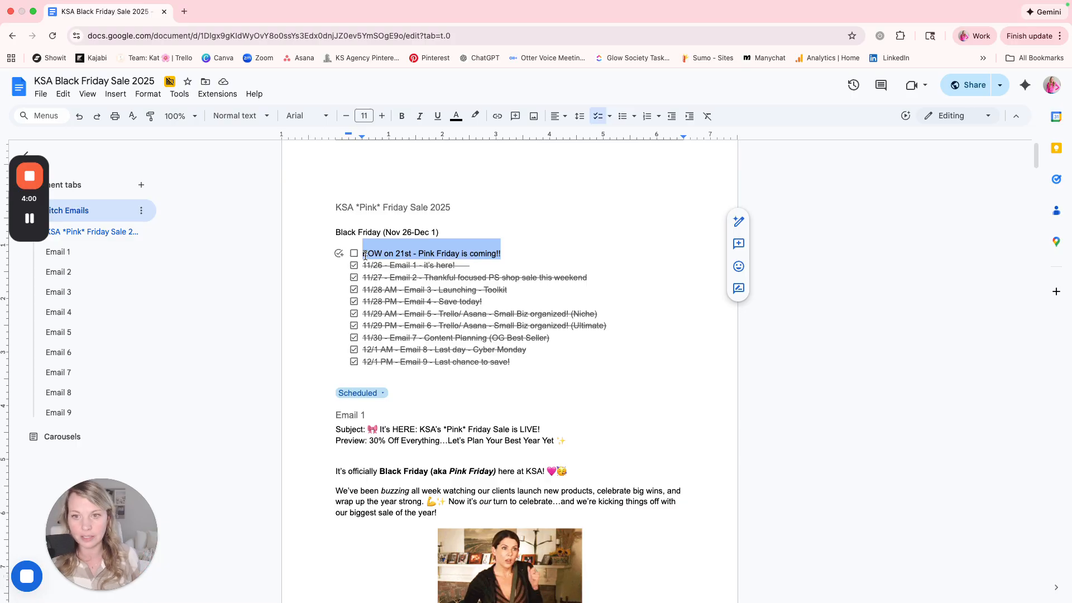
left_click(375, 255)
double_click(511, 257)
left_click_drag(509, 257, 412, 255)
double_click(426, 256)
triple_click(425, 257)
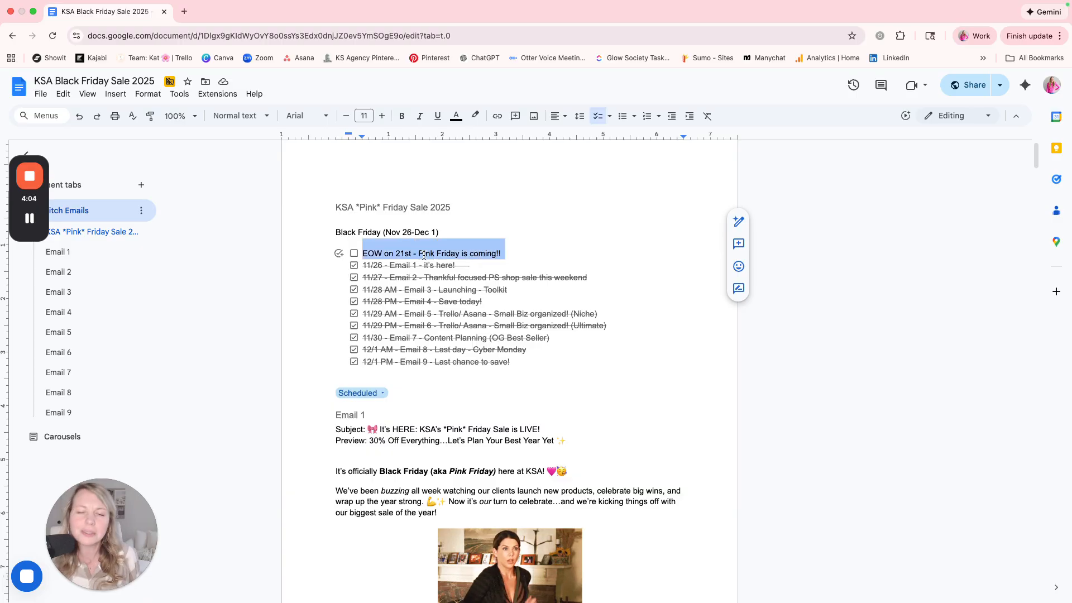
left_click(420, 252)
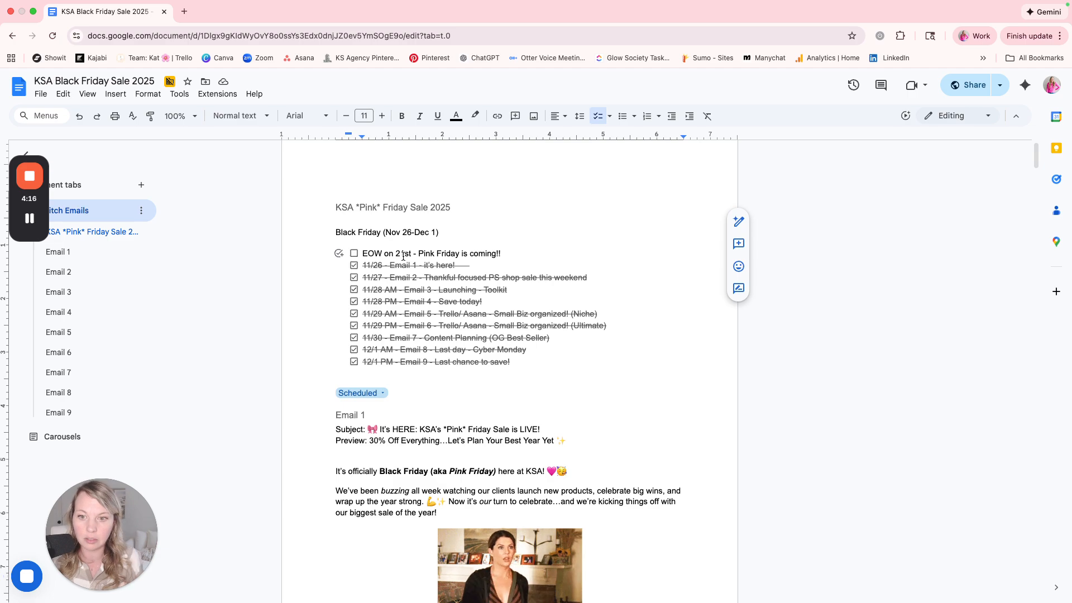
Examine the status options available in the dropdown chip above Email 1 without changing the selection.
left_click(377, 394)
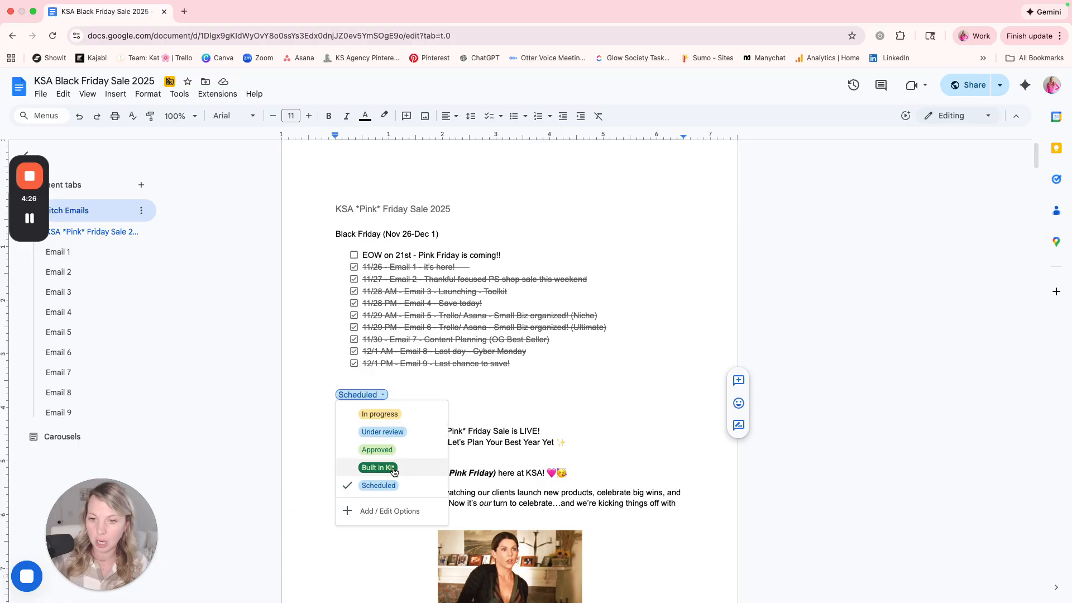
left_click(509, 434)
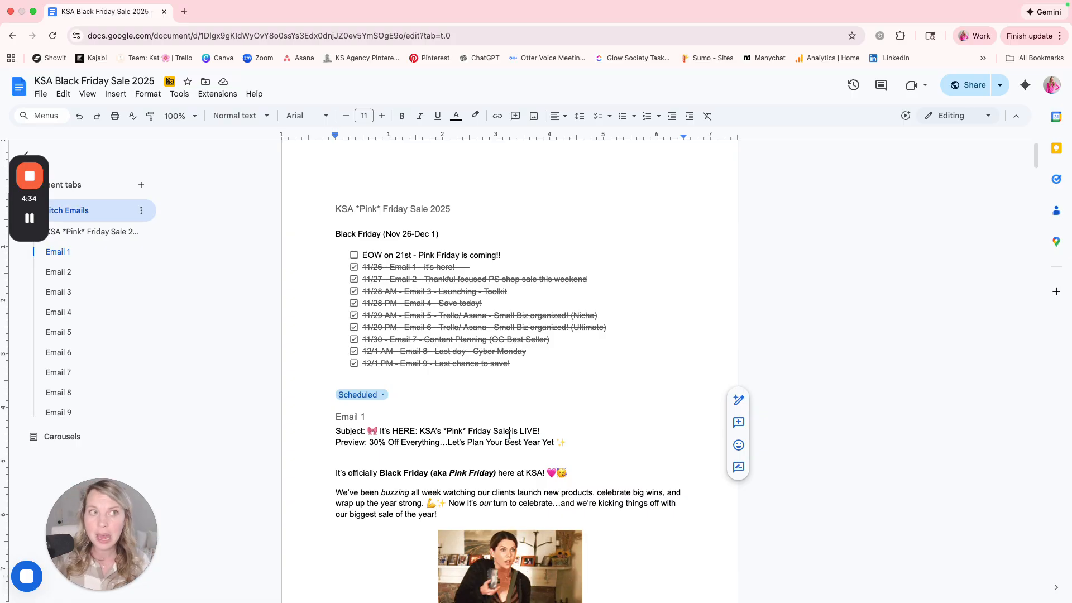
left_click(375, 396)
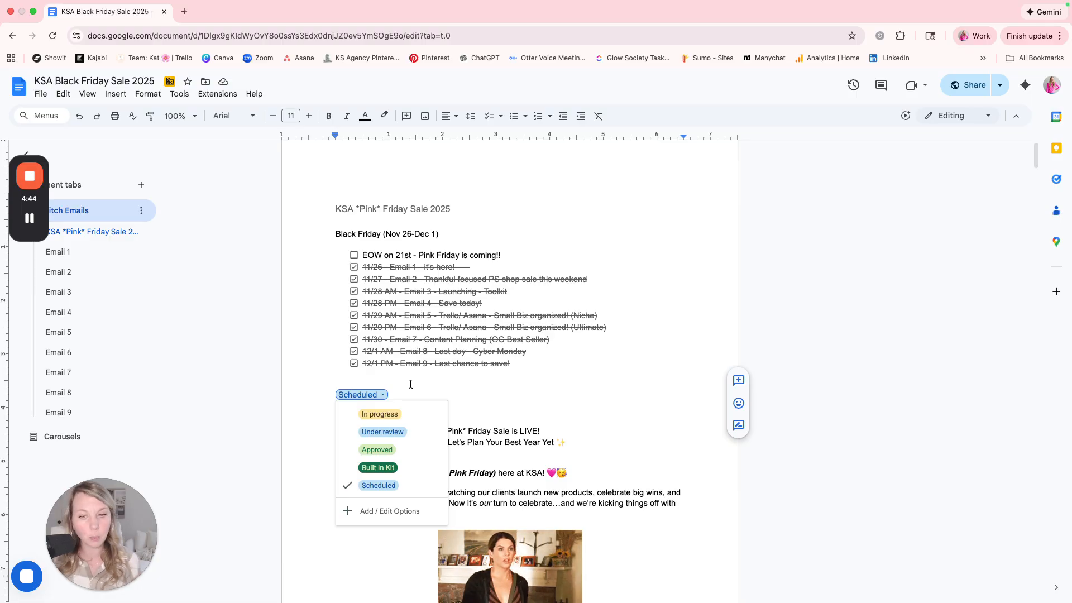
left_click(495, 402)
Add a blank line above the Scheduled chip of Email 1 and start a new custom dropdown smart chip there.
left_click(333, 394)
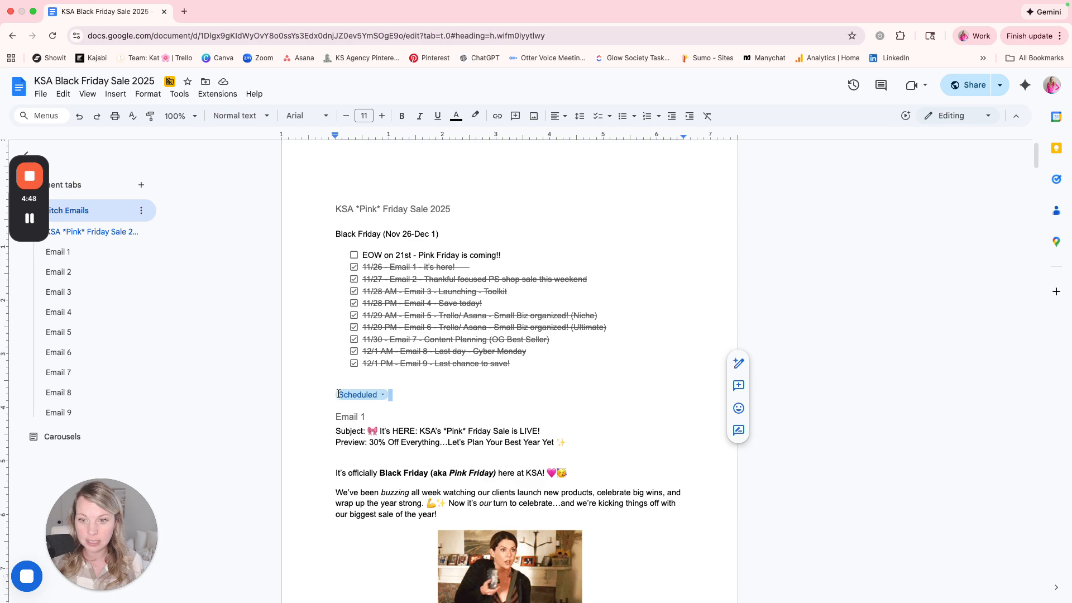
key("Return")
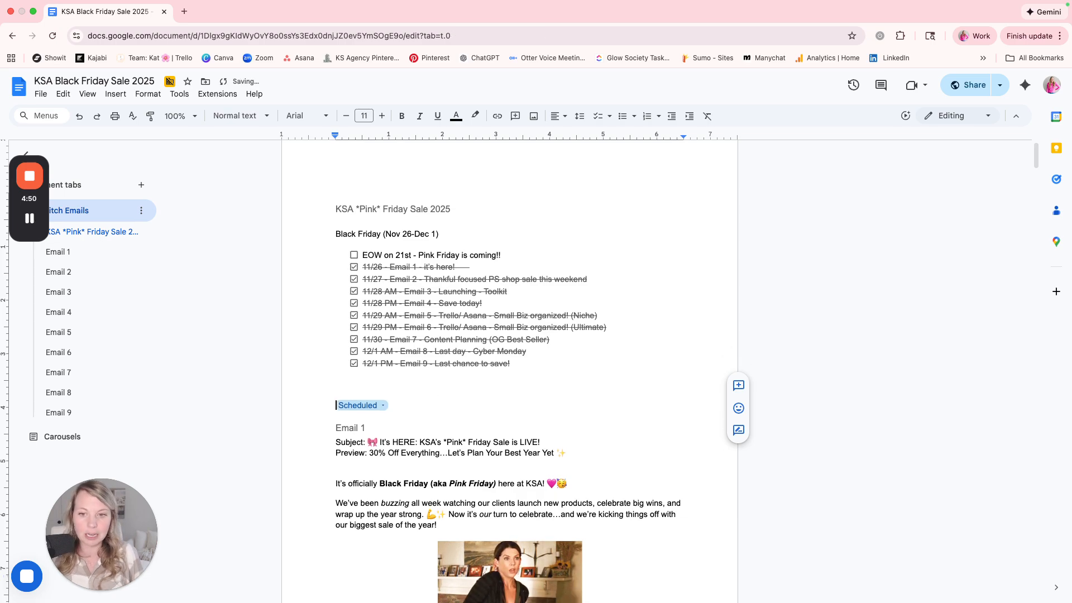
left_click(116, 94)
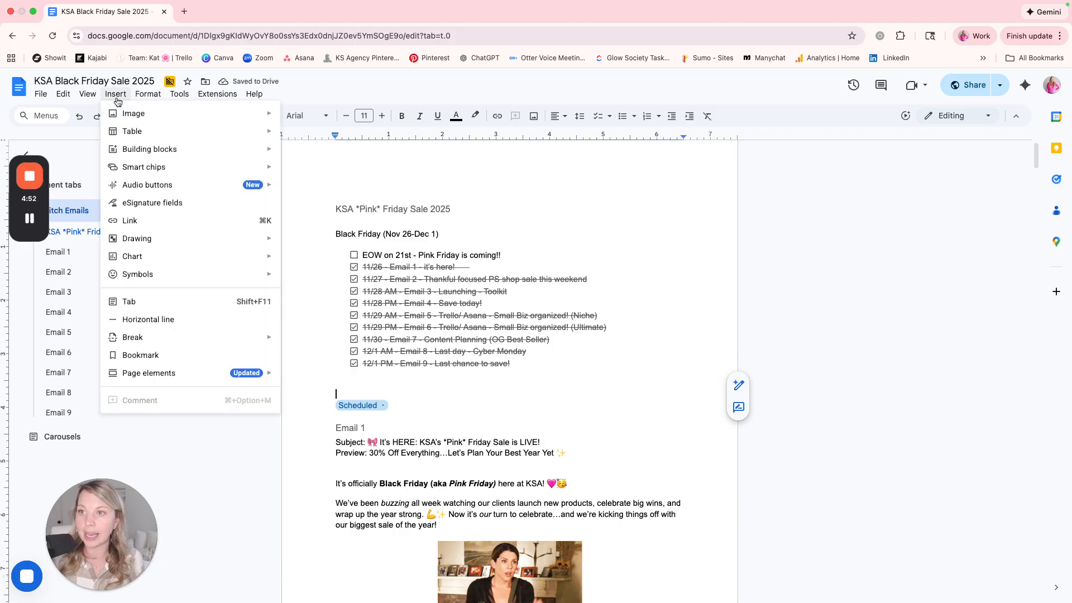
mouse_move(170, 168)
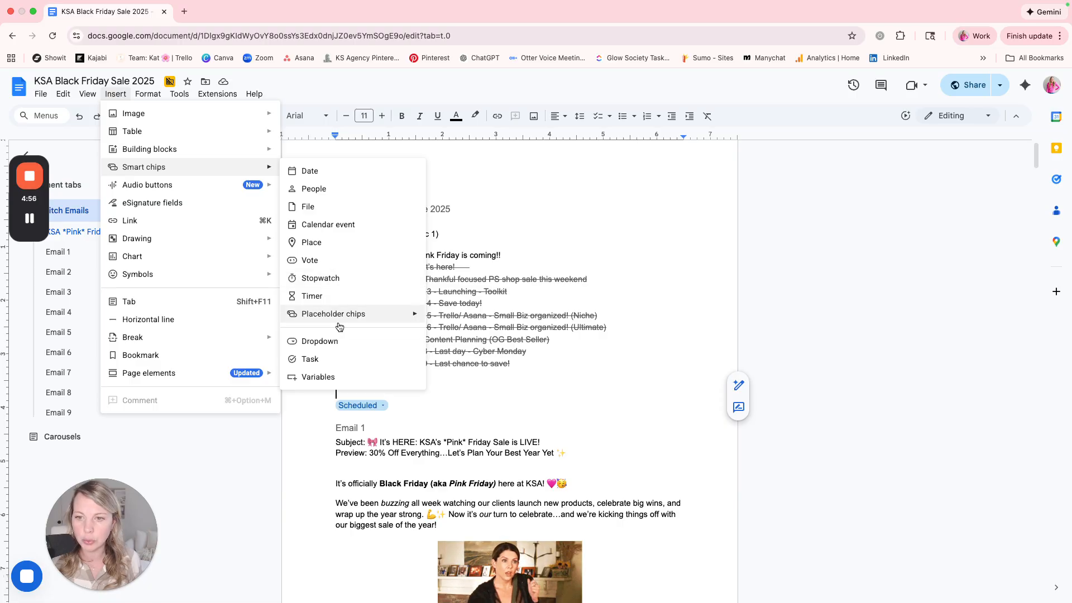
left_click(332, 342)
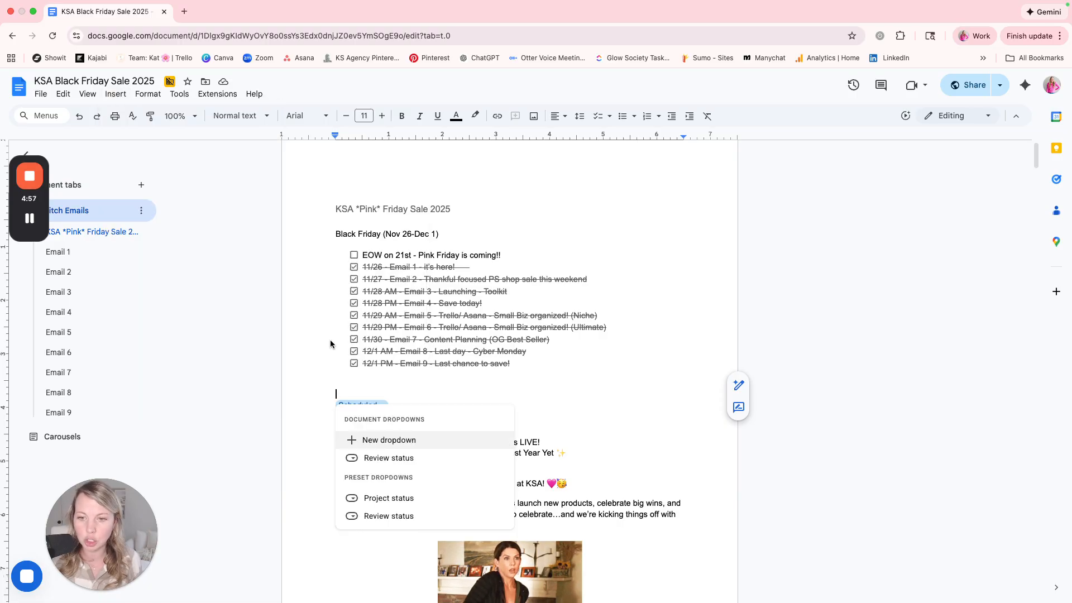
left_click(383, 444)
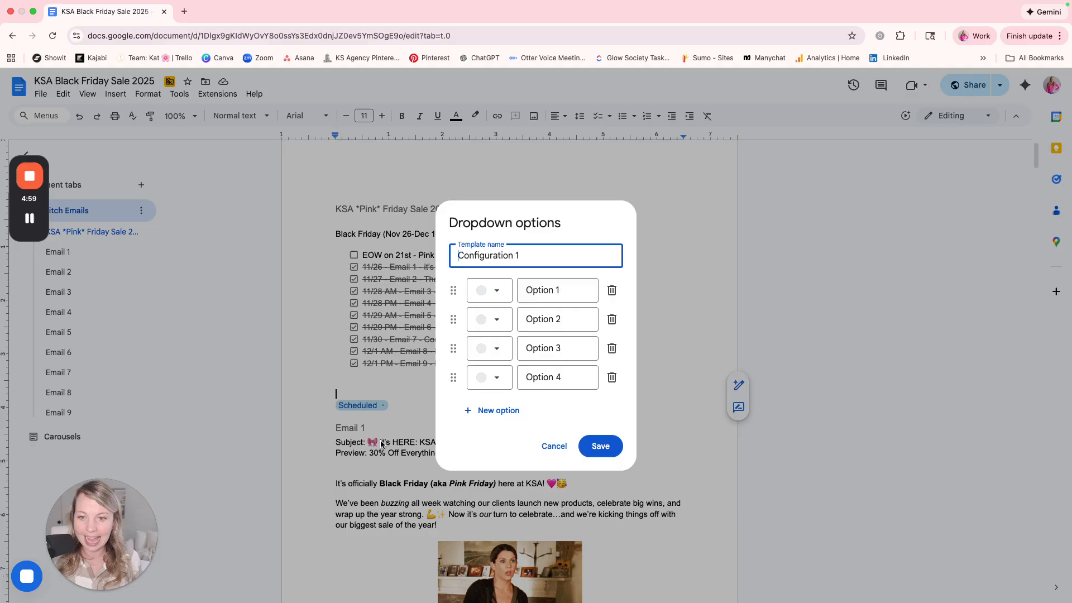
Look over the colour choices for Option 1, discarding the new dropdown and the blank line added for it.
left_click(503, 295)
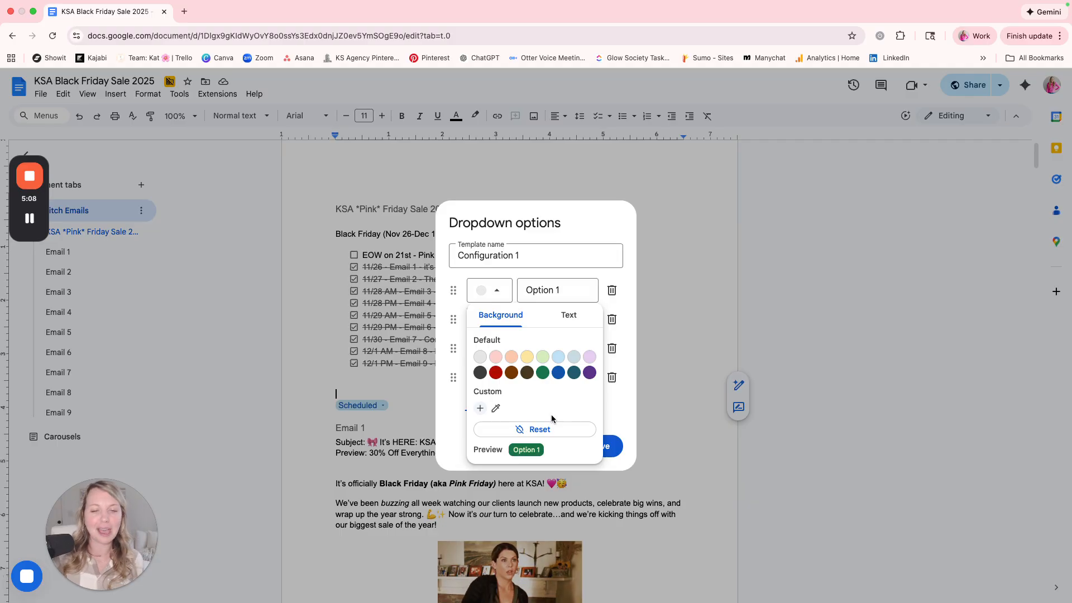
left_click(671, 277)
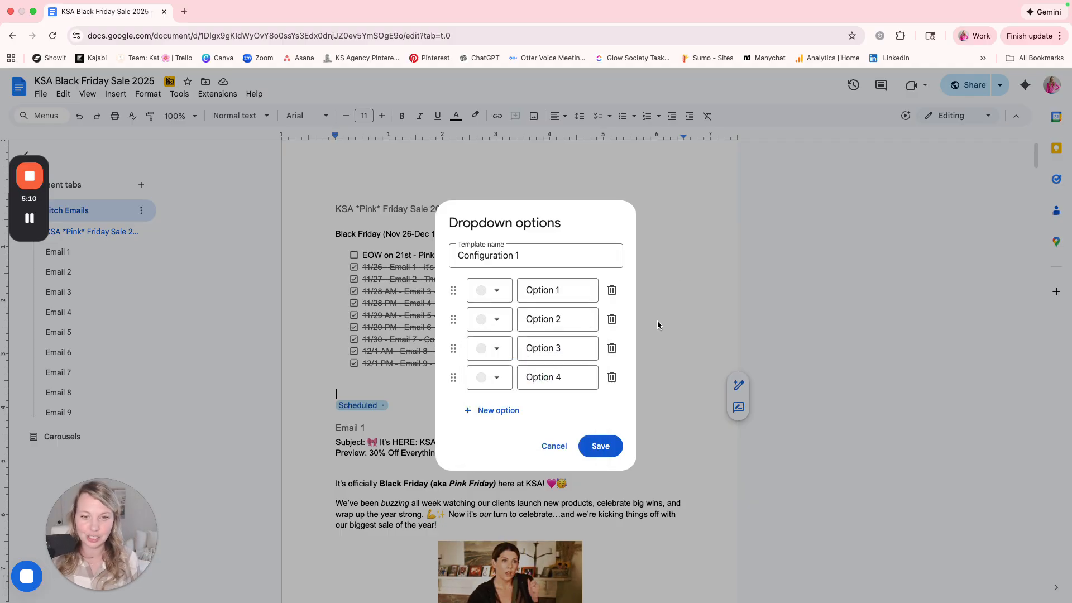
left_click(553, 447)
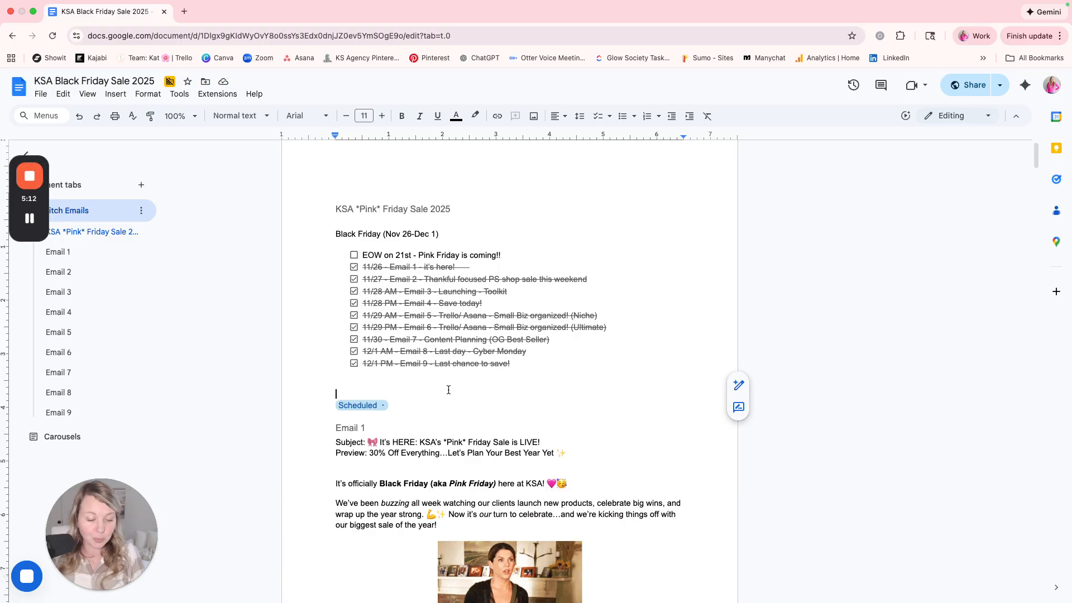
key("BackSpace")
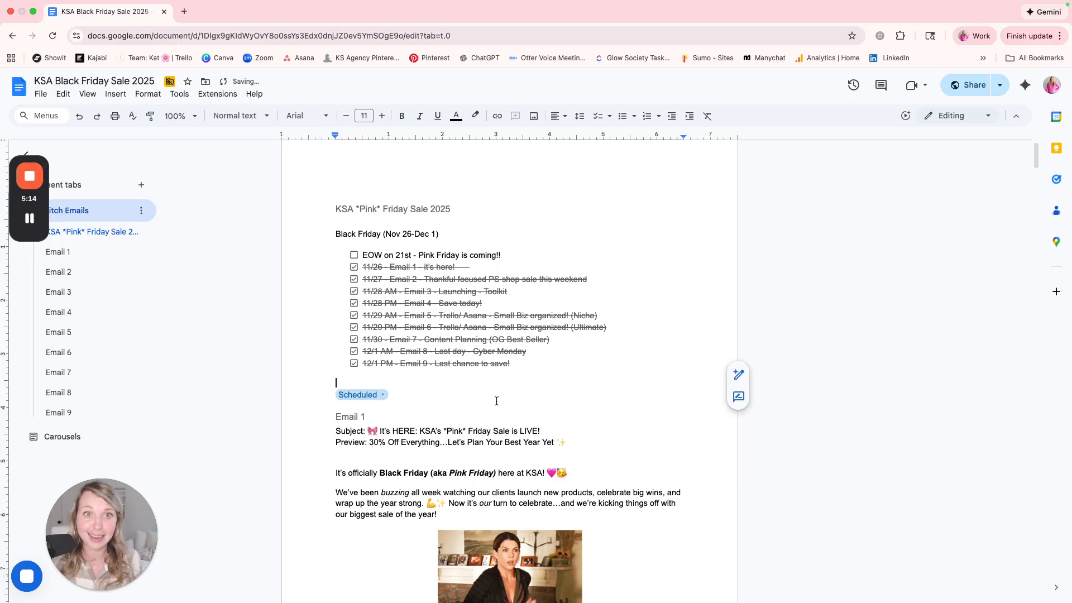